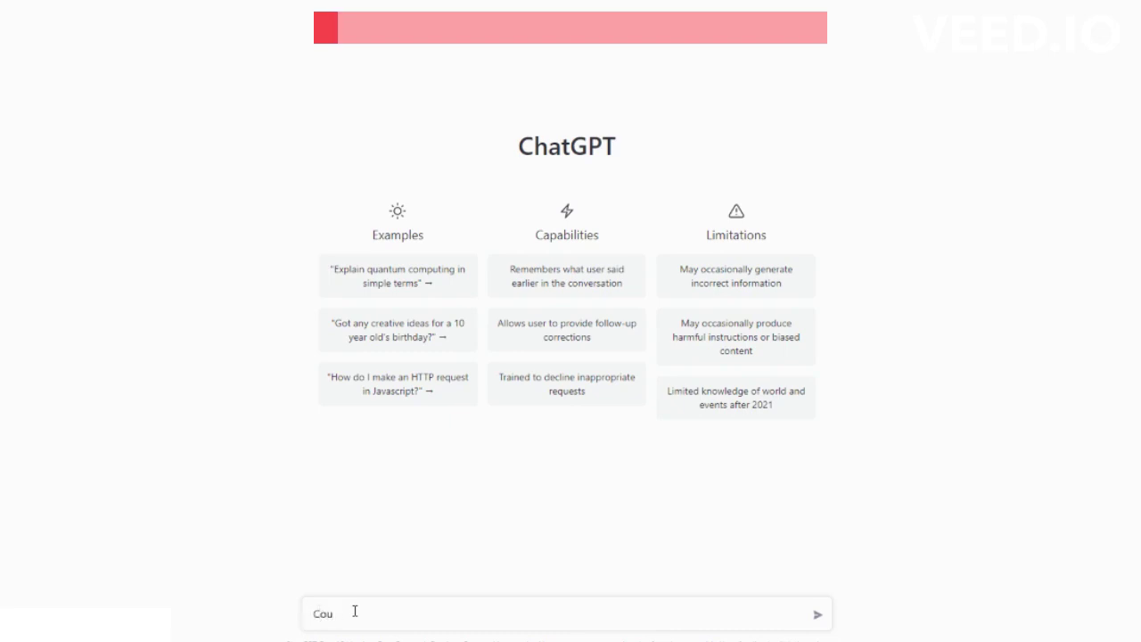
- Ask ChatGPT 'Could you send me some cosplay ideas for 2023'
{"action": "type", "text": "send me some cosplay ideas for 2023?"}
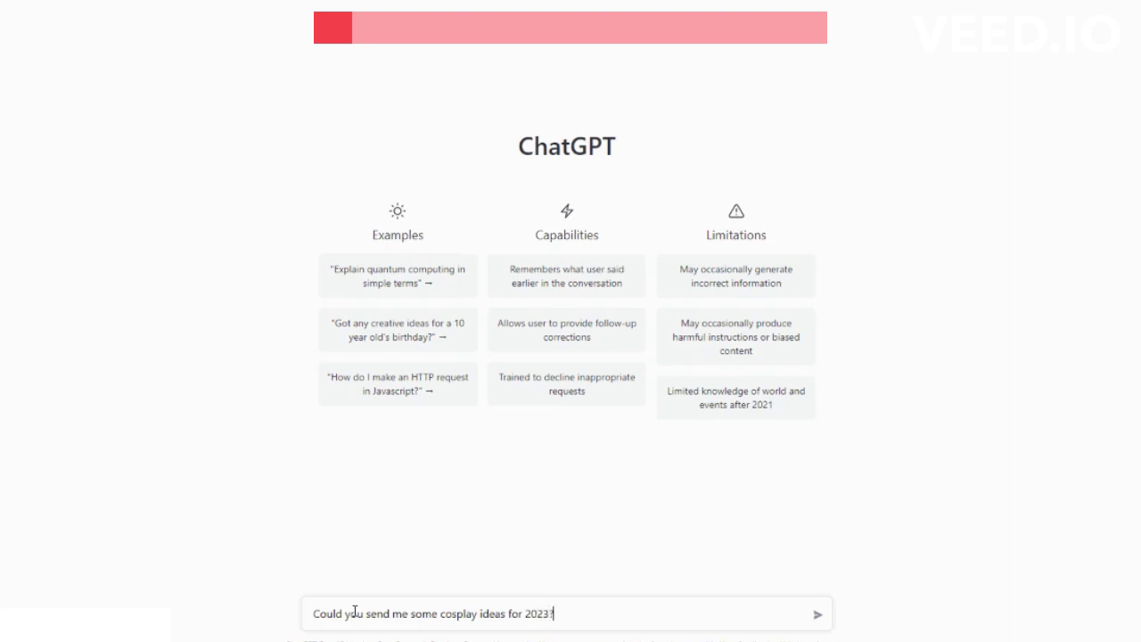
{"action": "key", "text": "Return"}
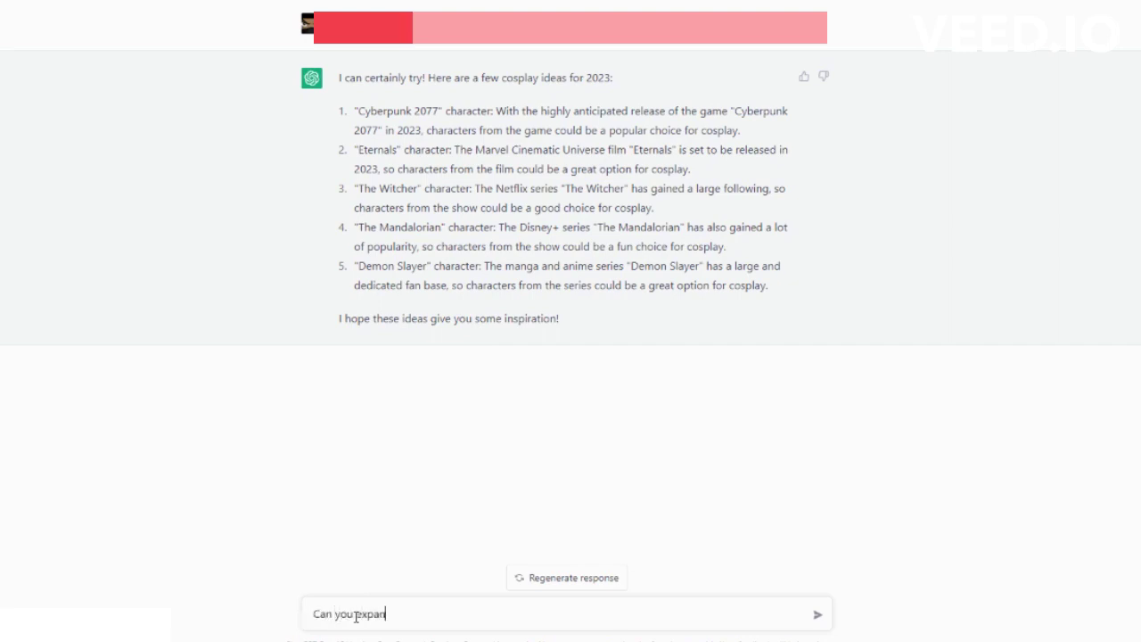
- Send ChatGPT the follow-up 'Can you expand on this a bit?'
{"action": "type", "text": "this a bit?"}
{"action": "key", "text": "Return"}
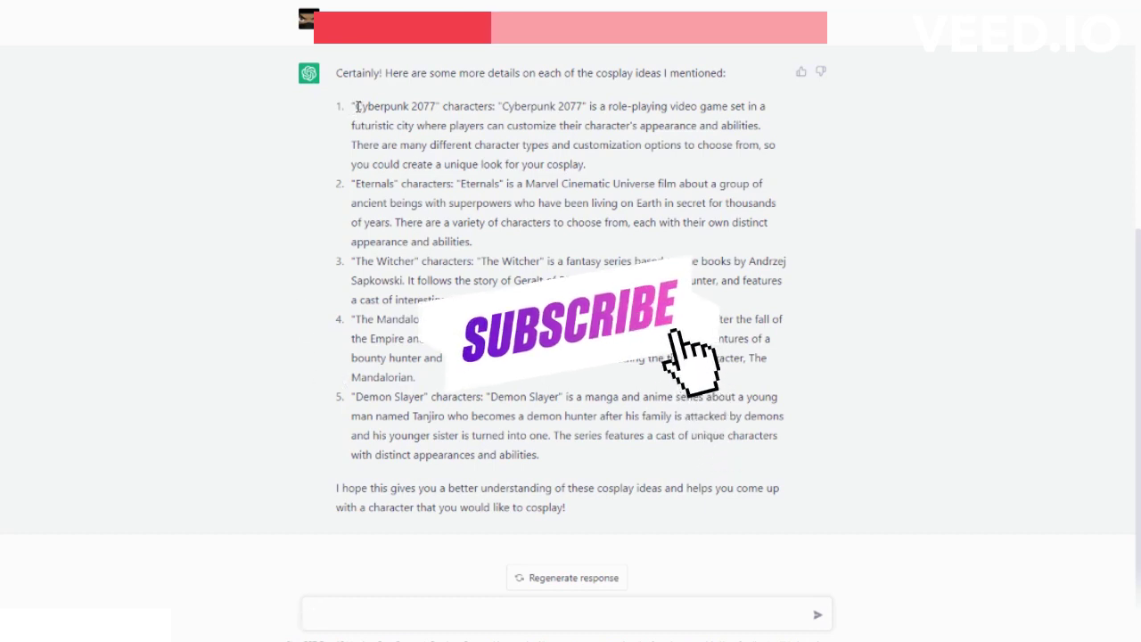
- Select 'Cyberpunk 2077' from idea one, then start an /imagine command in the Midjourney channel
{"action": "left_click_drag", "start_coordinate": [358, 106], "coordinate": [436, 107]}
{"action": "key", "text": "ctrl+c"}
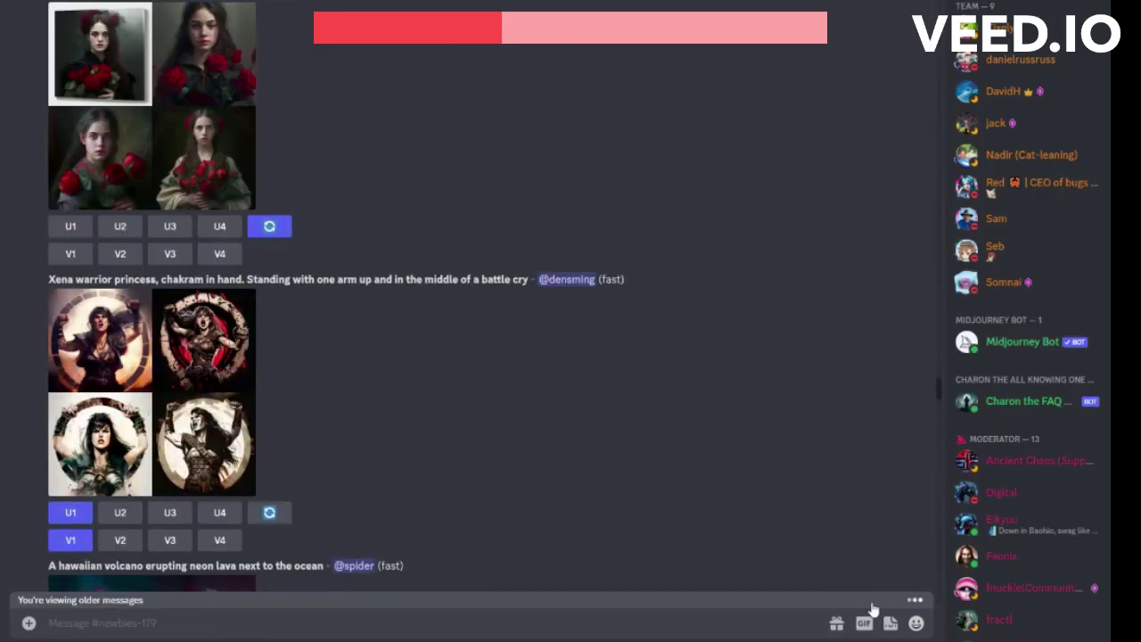
{"action": "left_click", "coordinate": [876, 606]}
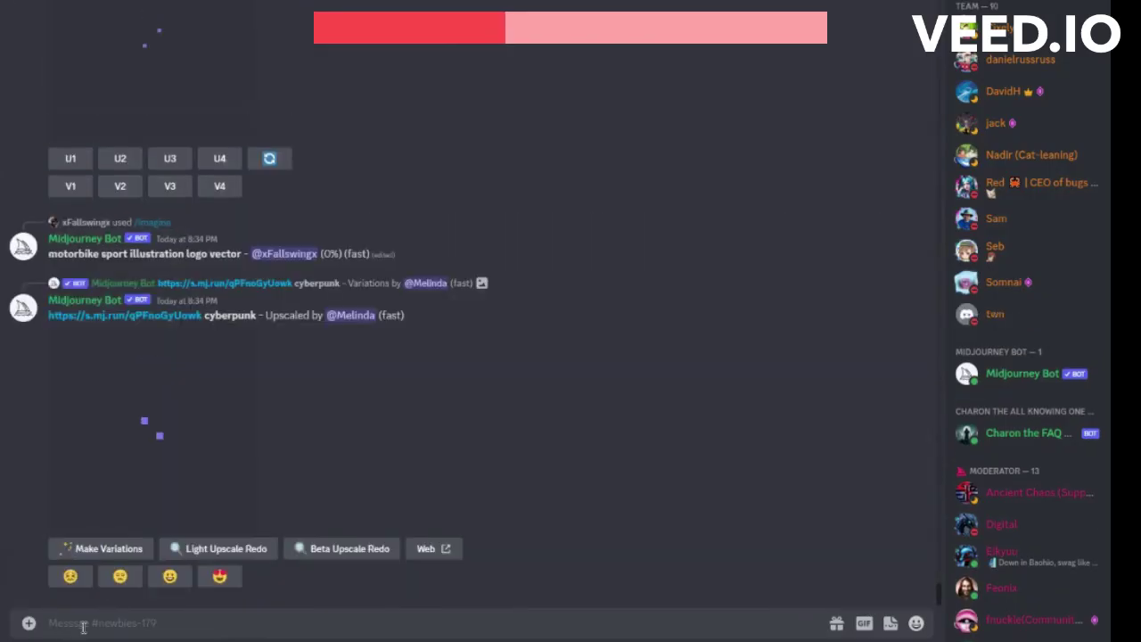
{"action": "type", "text": "image"}
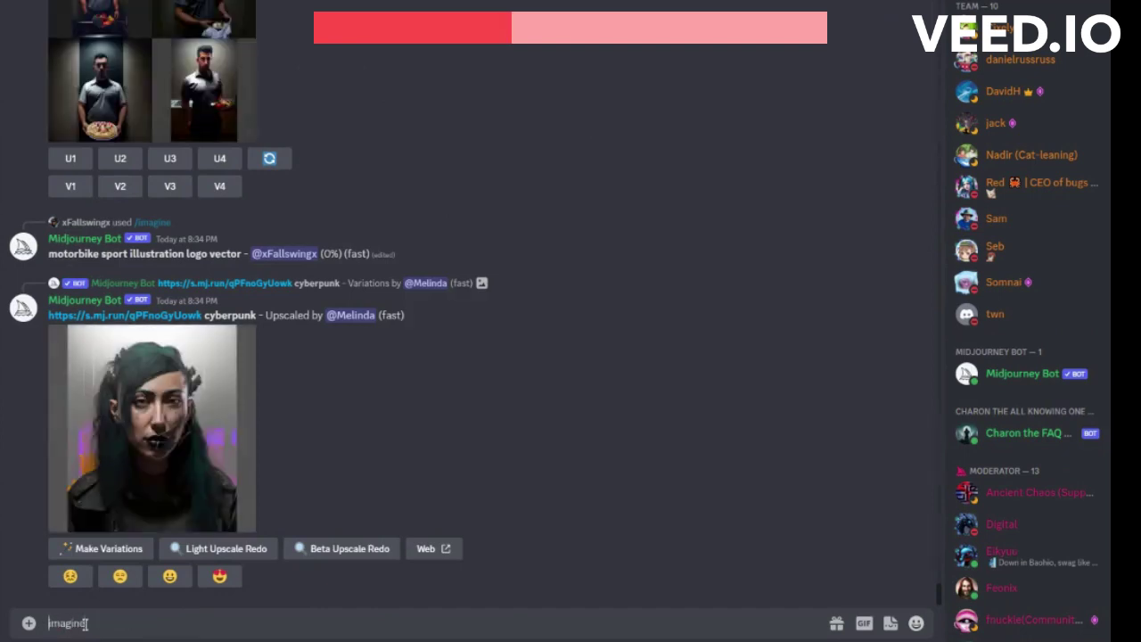
{"action": "key", "text": "Home"}
{"action": "type", "text": "/"}
{"action": "key", "text": "End"}
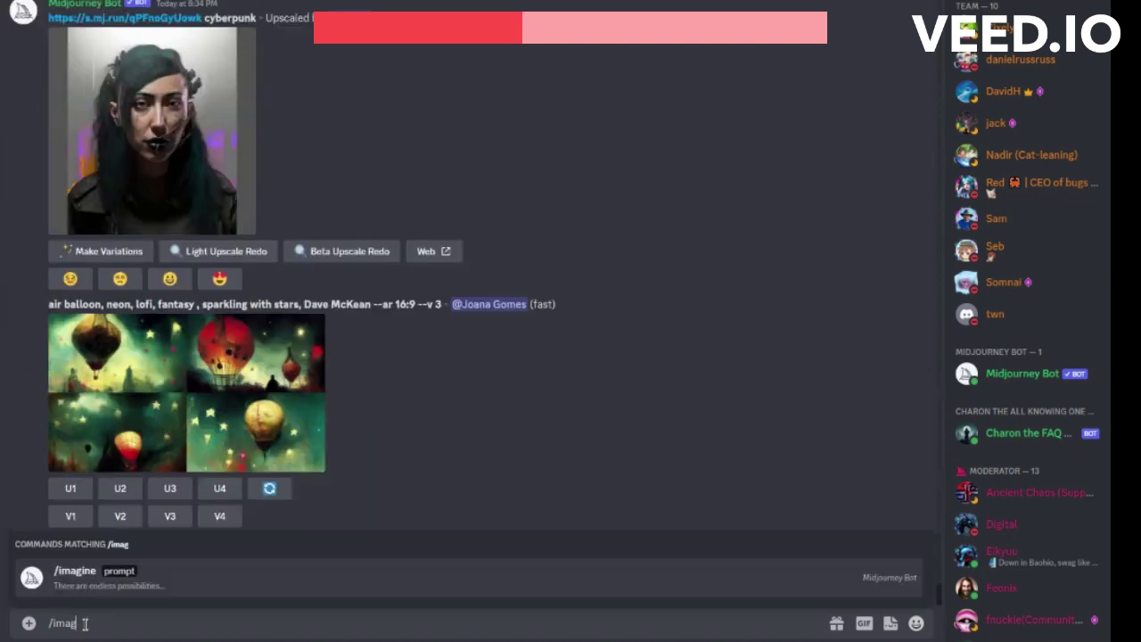
{"action": "key", "text": "Tab"}
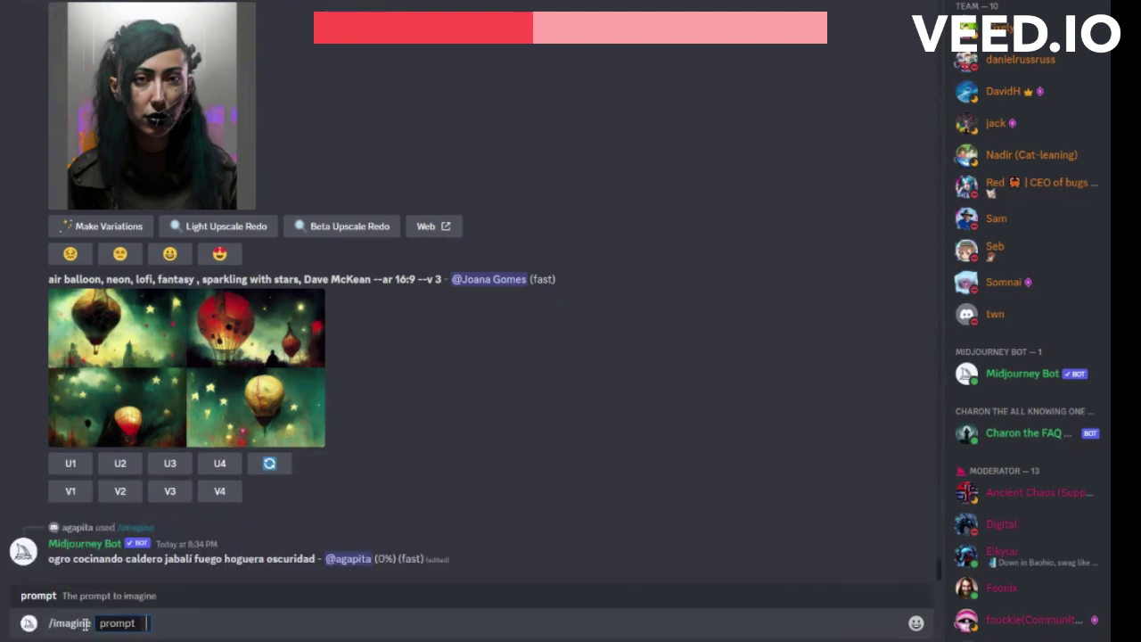
- Submit the /imagine prompt 'Cyberpunk 2077 female cosplayer' to generate a four-image grid
{"action": "key", "text": "ctrl+v"}
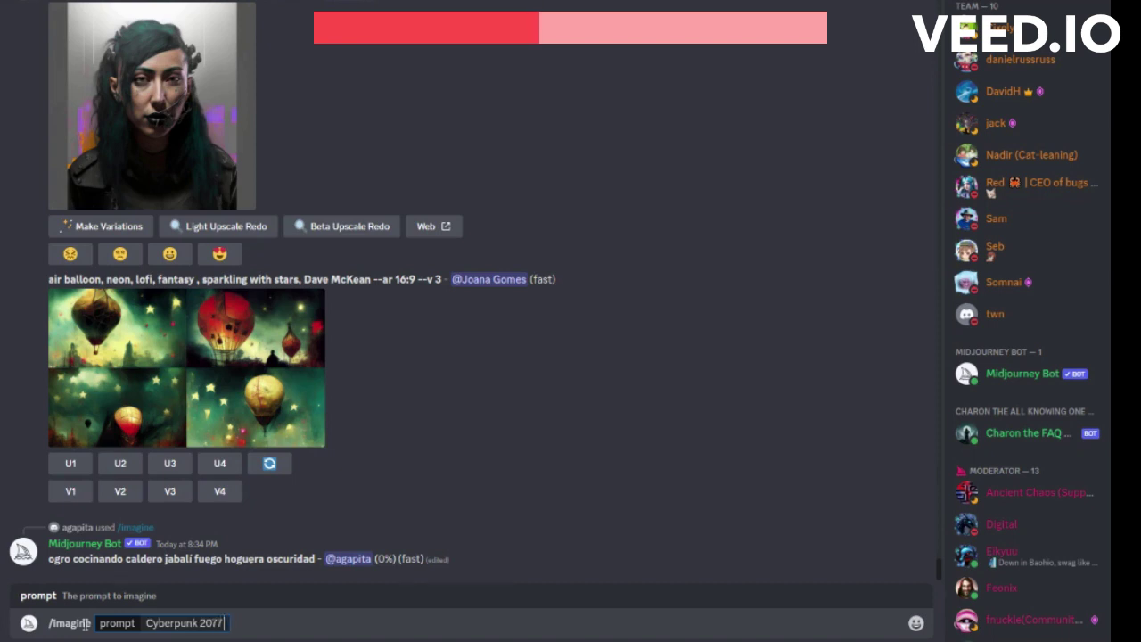
{"action": "type", "text": "female c"}
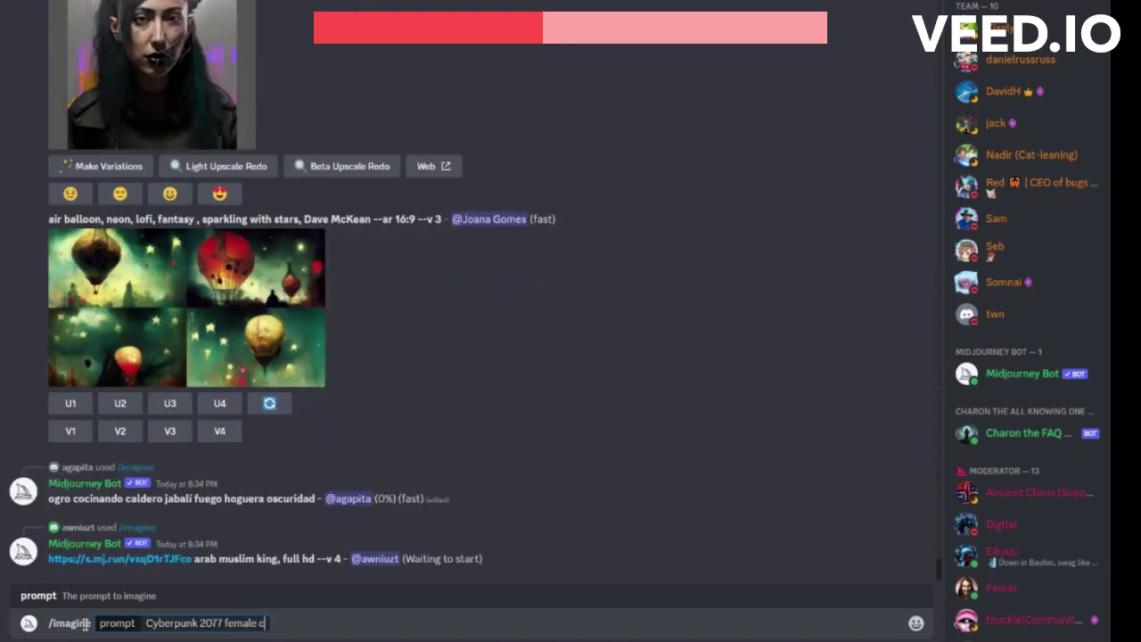
{"action": "type", "text": "osplay cost"}
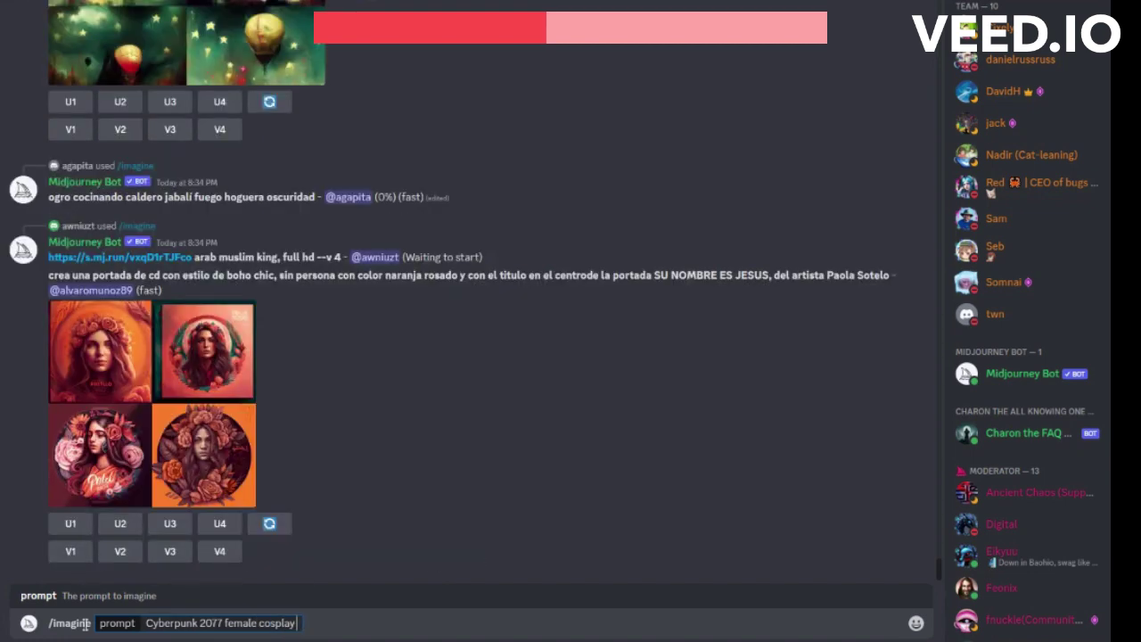
{"action": "type", "text": "u"}
{"action": "key", "text": "BackSpace"}
{"action": "key", "text": "BackSpace"}
{"action": "key", "text": "BackSpace"}
{"action": "key", "text": "BackSpace"}
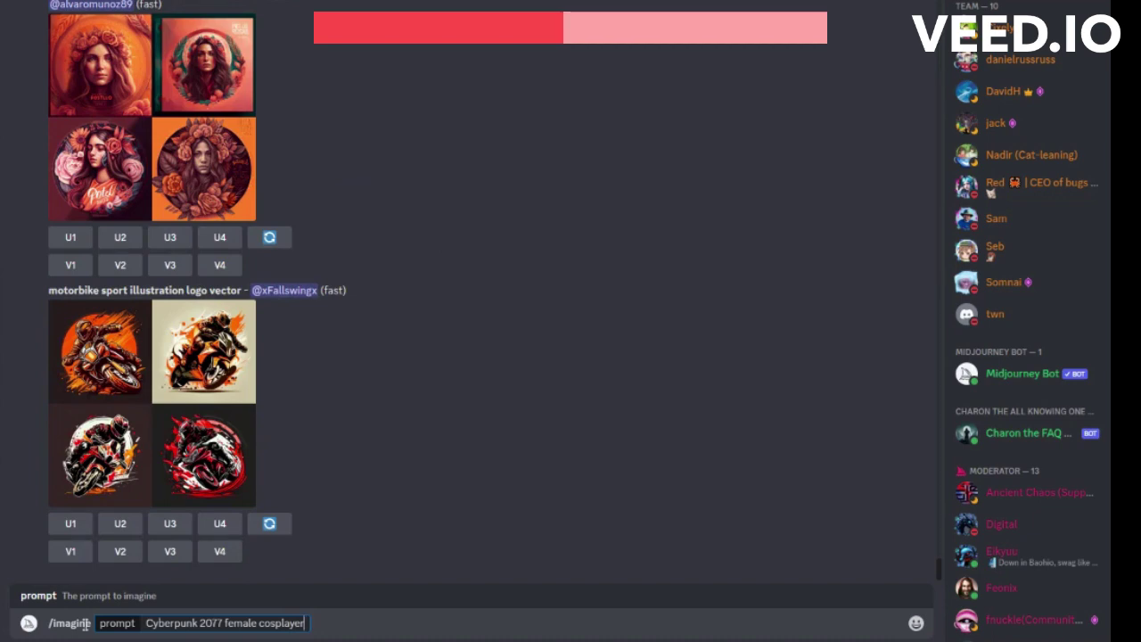
{"action": "key", "text": "Return"}
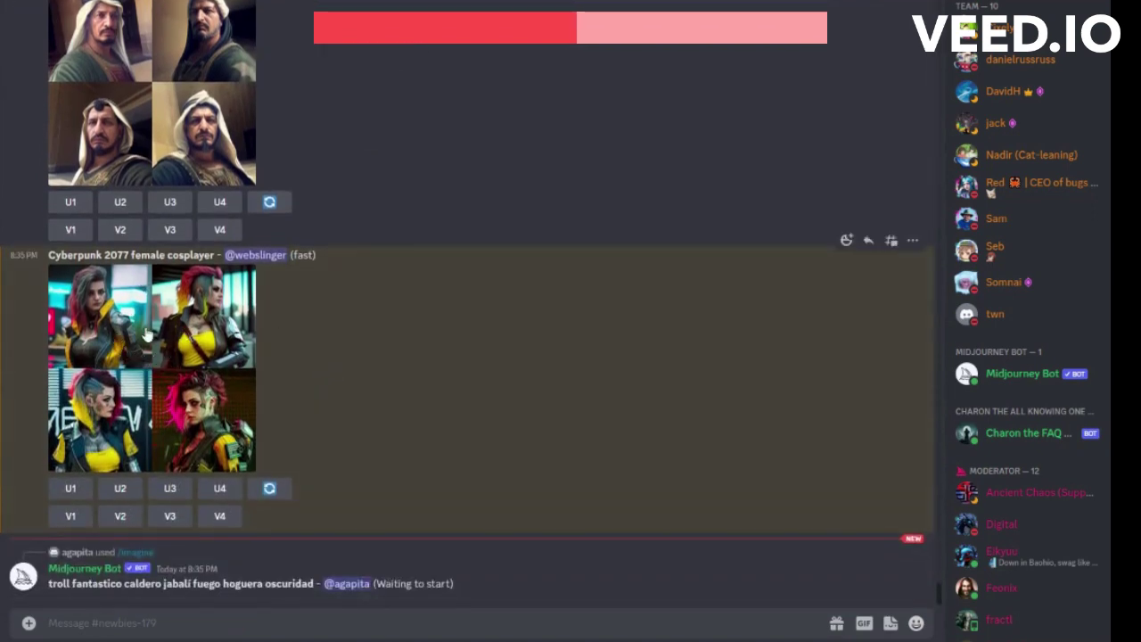
{"action": "left_click", "coordinate": [152, 372]}
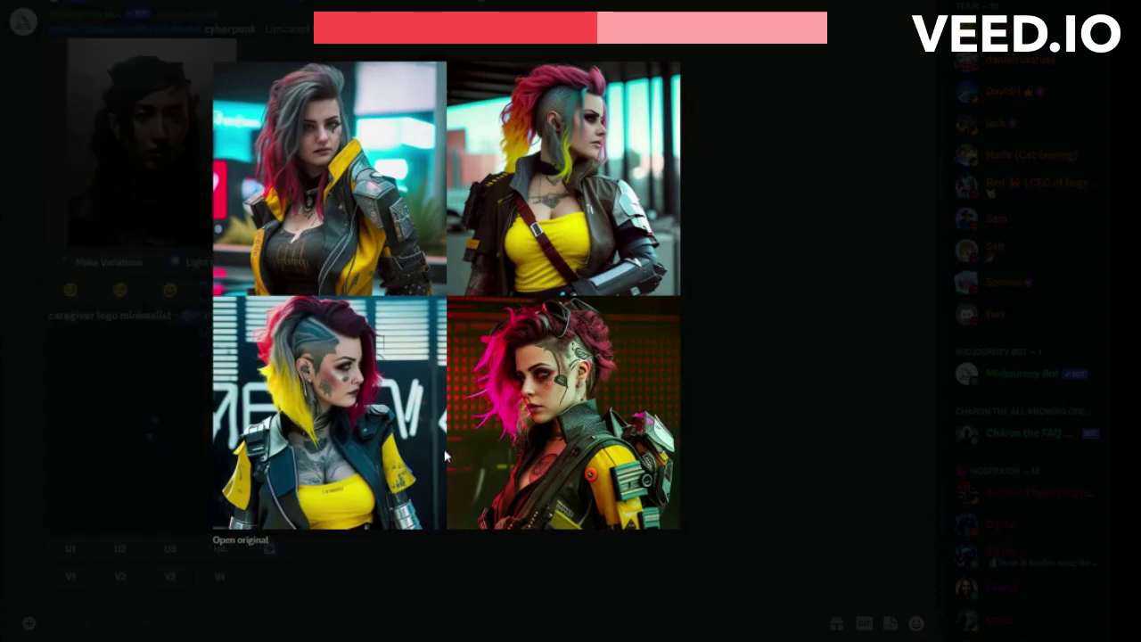
{"action": "left_click", "coordinate": [741, 362]}
{"action": "scroll", "coordinate": [352, 458], "scroll_direction": "up", "scroll_amount": 6}
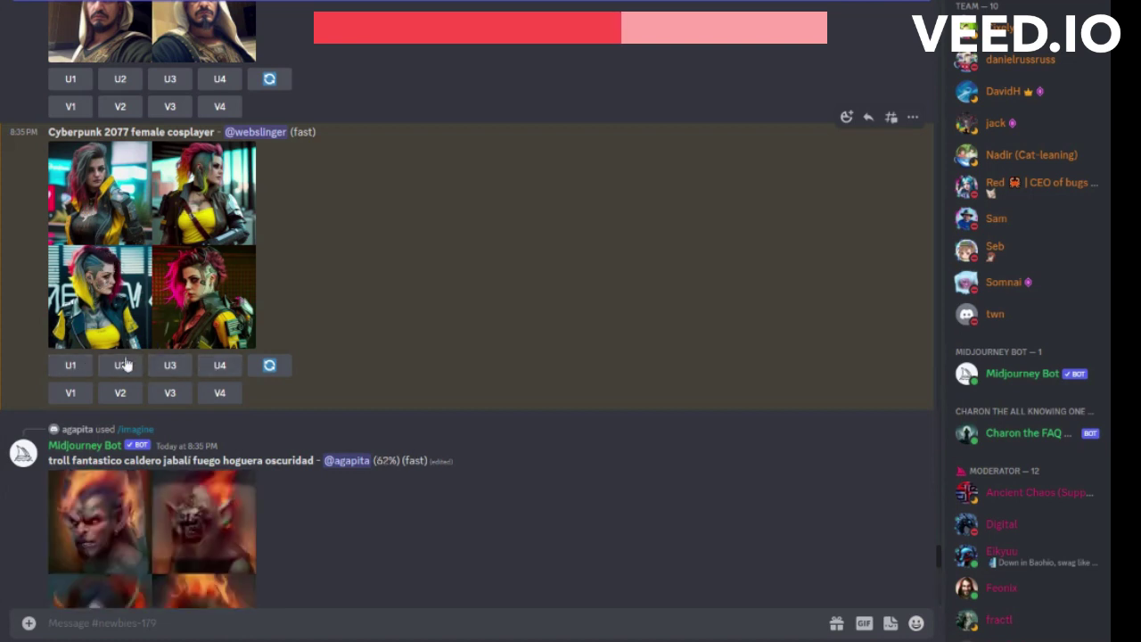
- Enlarge the cosplayer grid to compare images, then scroll the channel to find the U4 upscale
{"action": "left_click", "coordinate": [141, 222]}
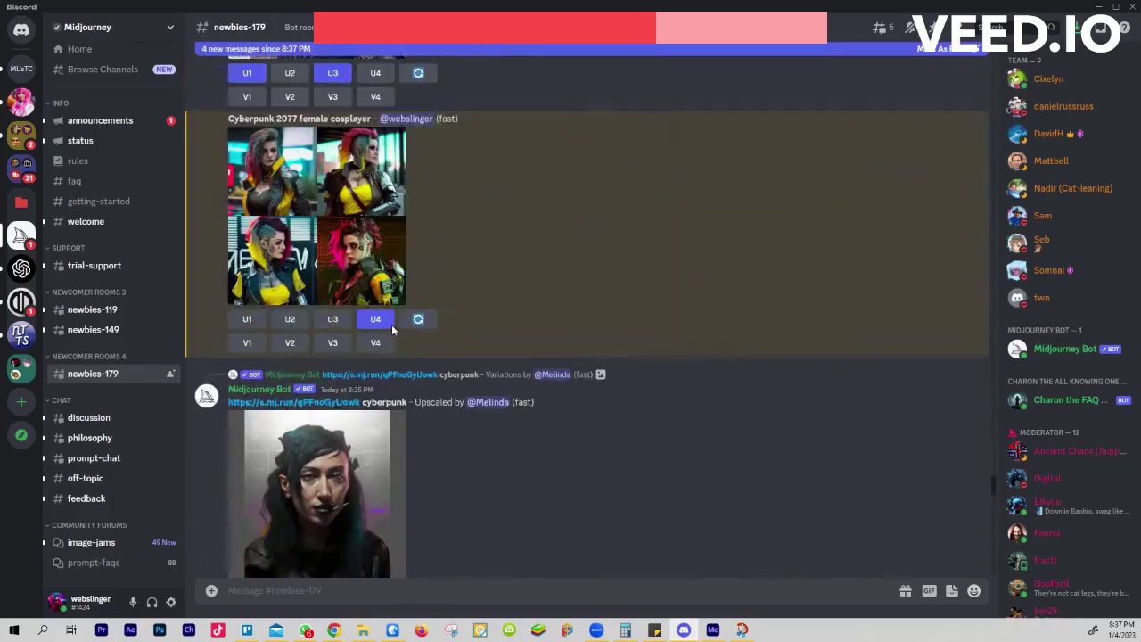
{"action": "scroll", "coordinate": [348, 335], "scroll_direction": "up", "scroll_amount": 3}
{"action": "scroll", "coordinate": [352, 331], "scroll_direction": "down", "scroll_amount": 2}
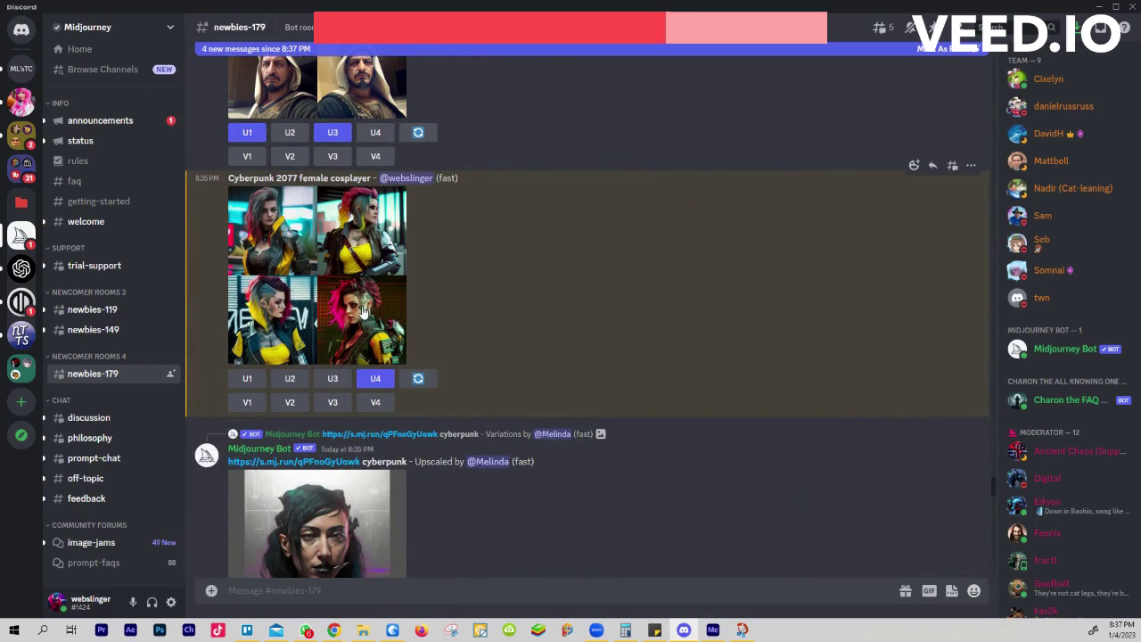
{"action": "scroll", "coordinate": [412, 338], "scroll_direction": "up", "scroll_amount": 2}
{"action": "scroll", "coordinate": [482, 346], "scroll_direction": "down", "scroll_amount": 4}
{"action": "scroll", "coordinate": [534, 346], "scroll_direction": "down", "scroll_amount": 15}
{"action": "scroll", "coordinate": [431, 342], "scroll_direction": "down", "scroll_amount": 7}
{"action": "scroll", "coordinate": [488, 308], "scroll_direction": "up", "scroll_amount": 3}
{"action": "scroll", "coordinate": [488, 306], "scroll_direction": "up", "scroll_amount": 3}
{"action": "scroll", "coordinate": [538, 330], "scroll_direction": "down", "scroll_amount": 10}
{"action": "scroll", "coordinate": [552, 332], "scroll_direction": "down", "scroll_amount": 9}
{"action": "scroll", "coordinate": [543, 335], "scroll_direction": "up", "scroll_amount": 2}
{"action": "scroll", "coordinate": [531, 337], "scroll_direction": "up", "scroll_amount": 12}
{"action": "scroll", "coordinate": [532, 336], "scroll_direction": "up", "scroll_amount": 15}
{"action": "scroll", "coordinate": [531, 337], "scroll_direction": "up", "scroll_amount": 3}
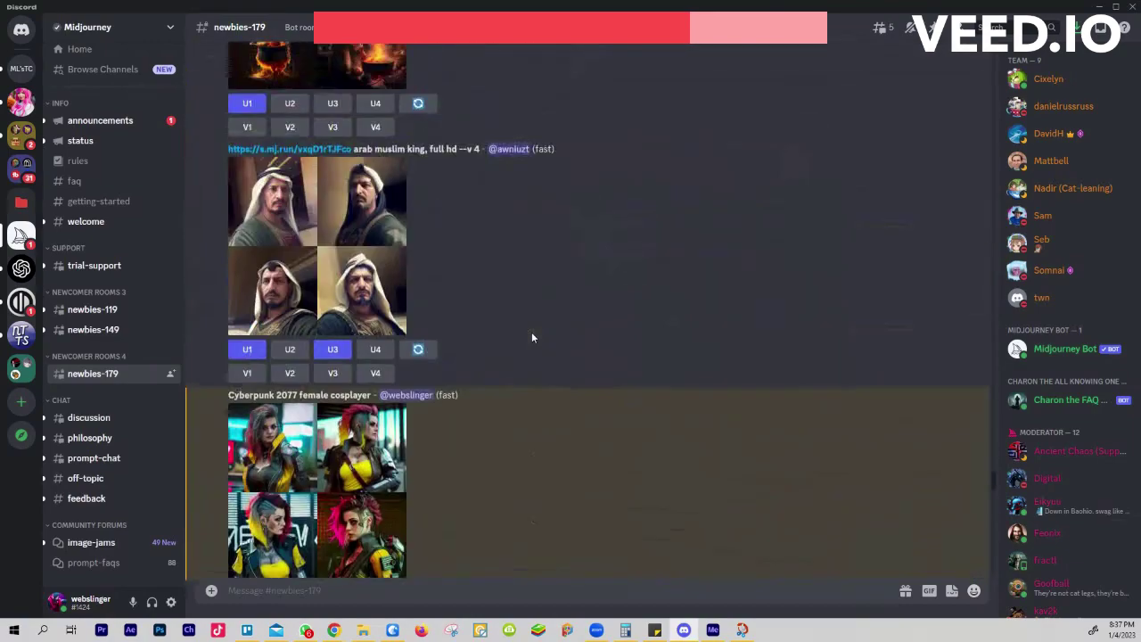
{"action": "scroll", "coordinate": [531, 337], "scroll_direction": "down", "scroll_amount": 2}
{"action": "scroll", "coordinate": [530, 335], "scroll_direction": "down", "scroll_amount": 20}
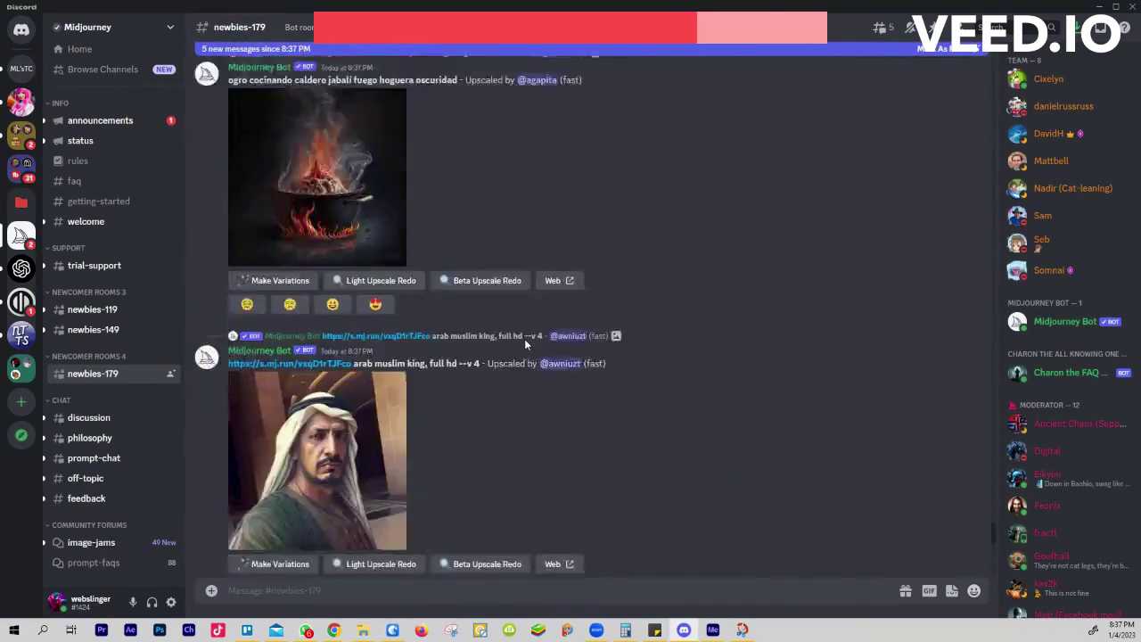
{"action": "scroll", "coordinate": [524, 339], "scroll_direction": "up", "scroll_amount": 20}
{"action": "scroll", "coordinate": [524, 339], "scroll_direction": "down", "scroll_amount": 5}
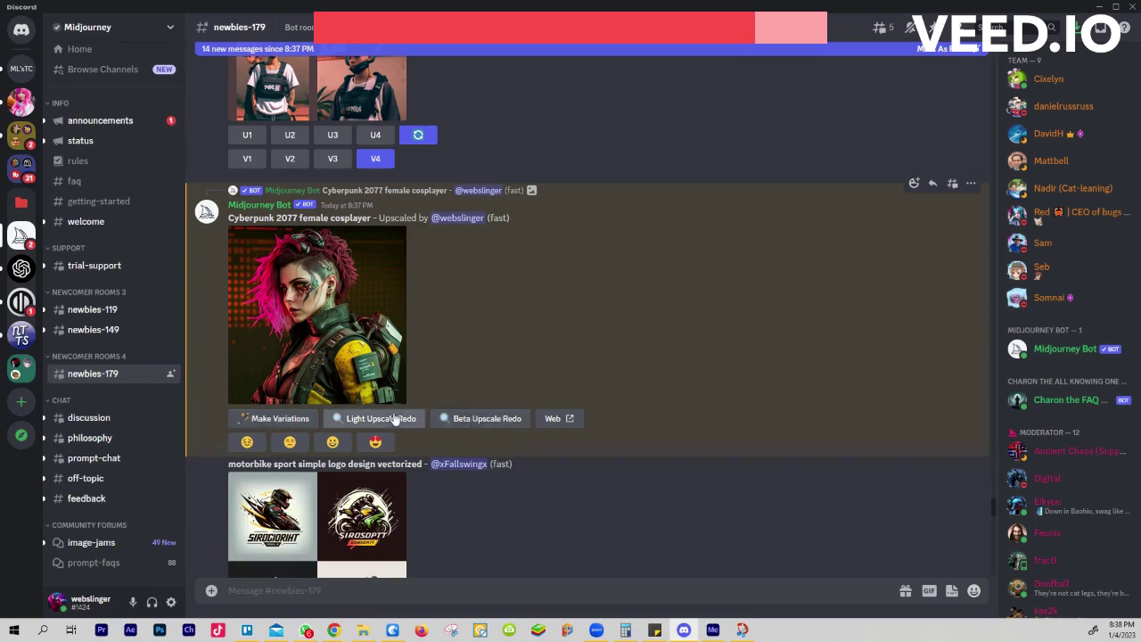
{"action": "left_click", "coordinate": [560, 419]}
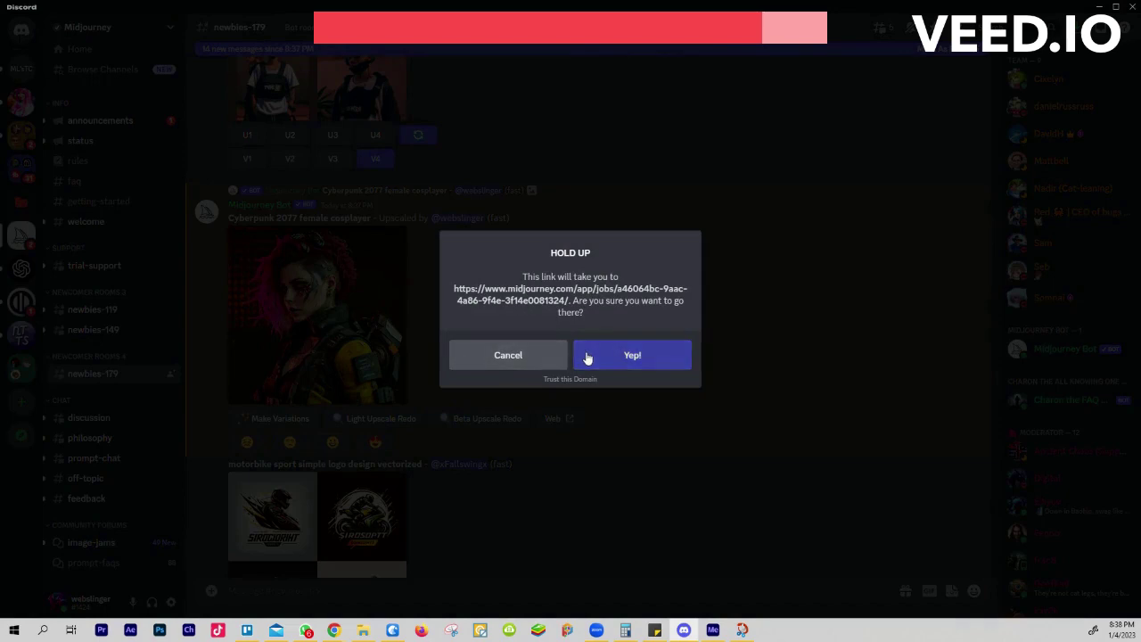
{"action": "left_click", "coordinate": [625, 405]}
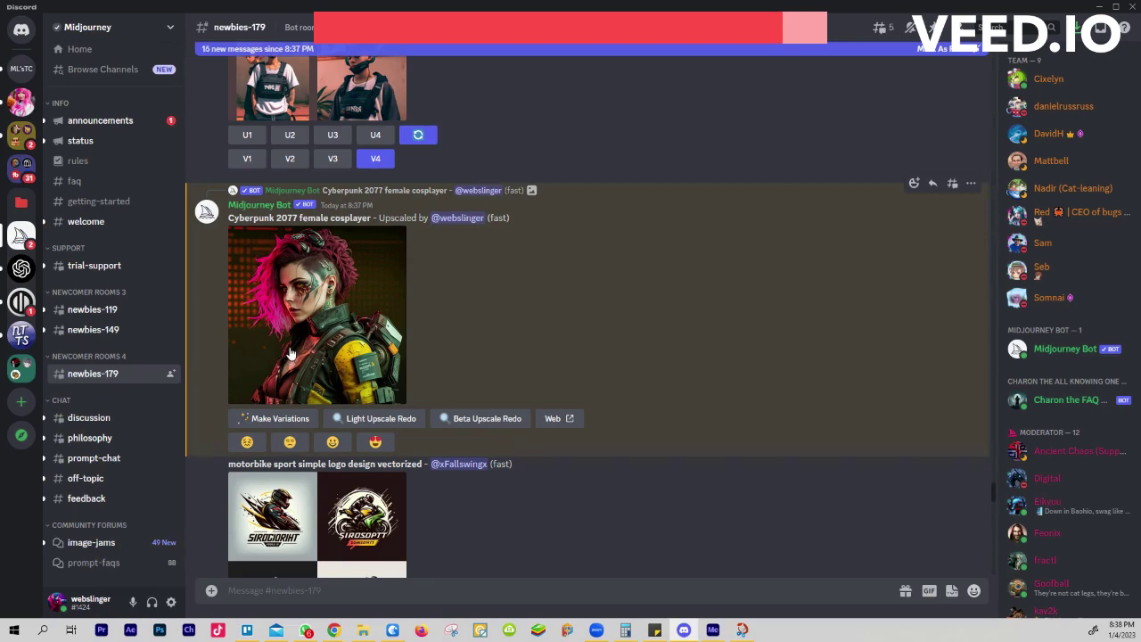
- View the upscaled pink-haired Cyberpunk 2077 cosplayer portrait enlarged
{"action": "left_click", "coordinate": [288, 353]}
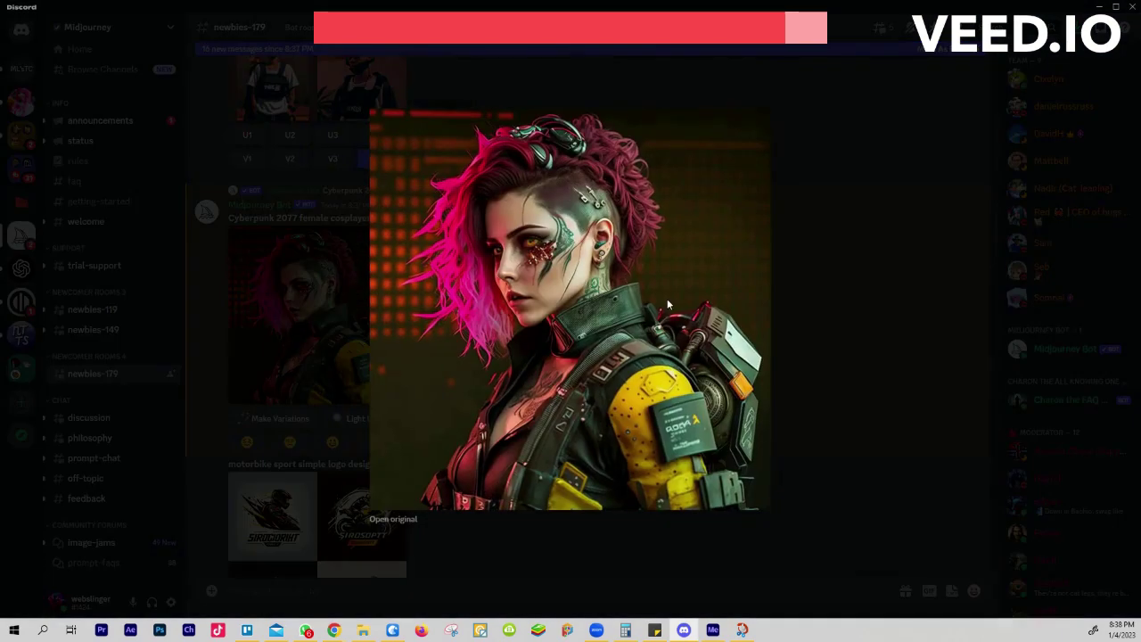